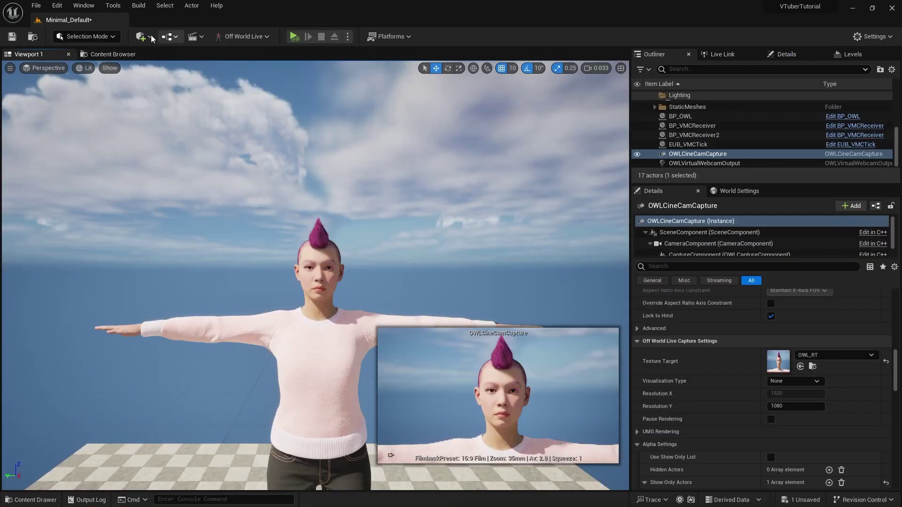
Browse the Off World Live actor list and close it without placing anything.
left_click(143, 36)
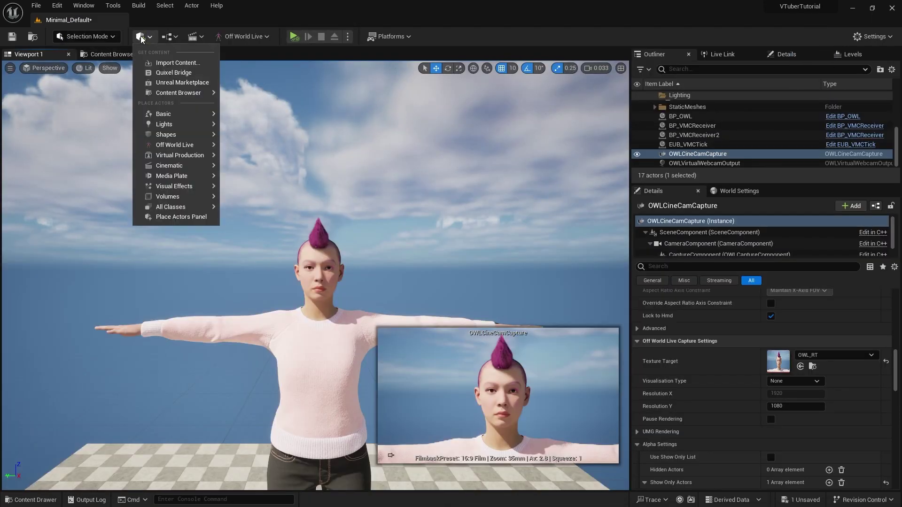
mouse_move(164, 146)
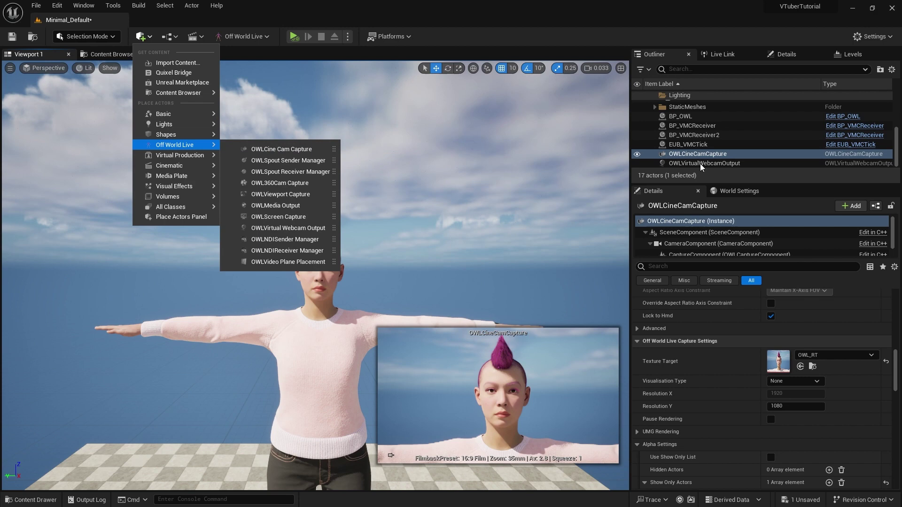
key("Escape")
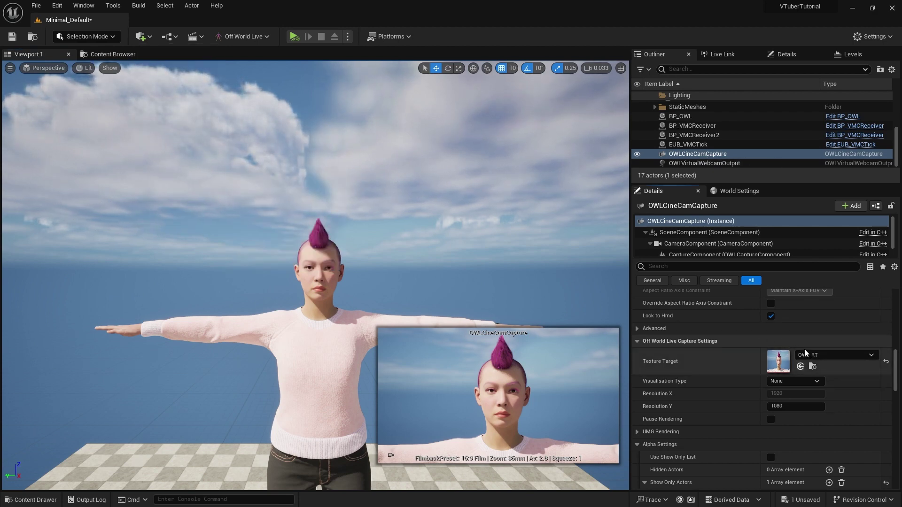
Confirm the capture camera's Texture Target is still OWL_RT.
left_click(819, 356)
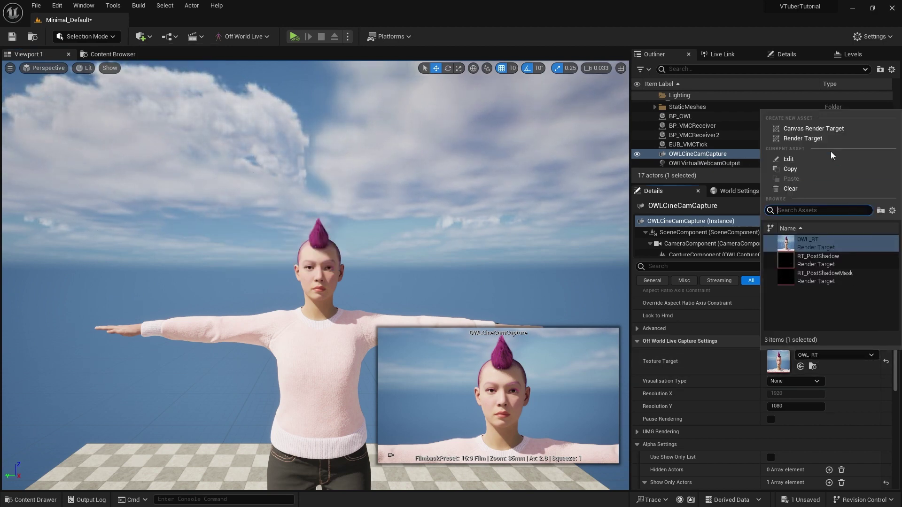
left_click(714, 358)
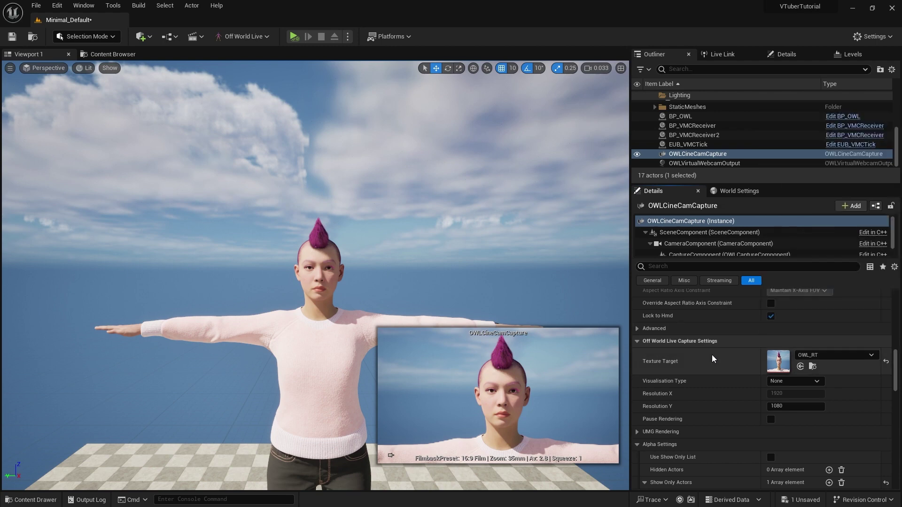
scroll(716, 375, "down", 2)
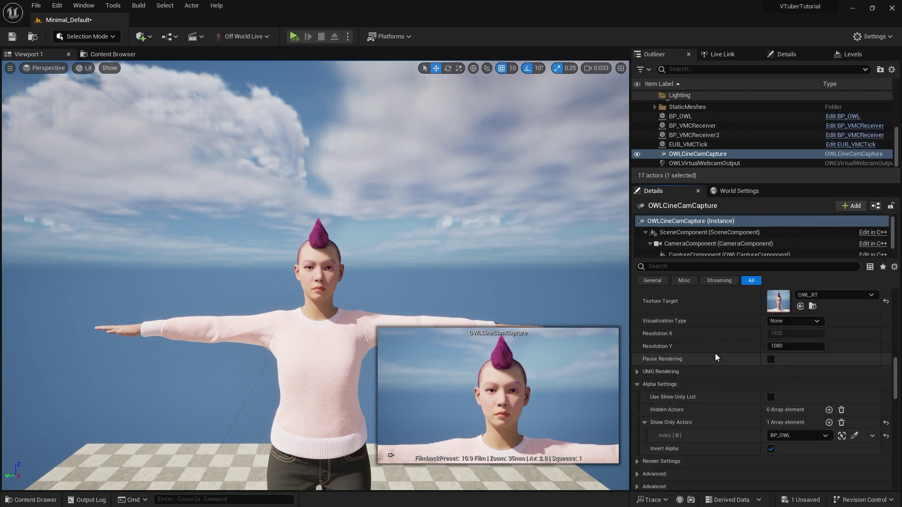
scroll(716, 358, "up", 5)
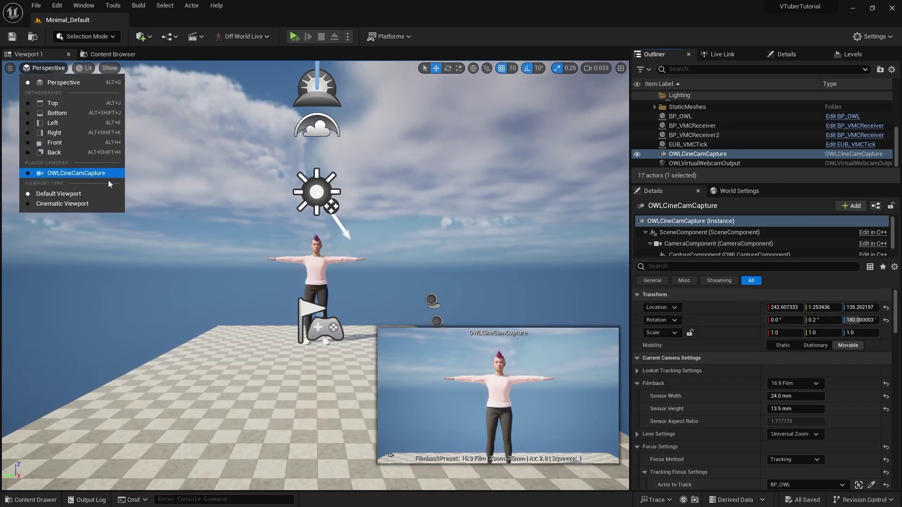
Pilot OWLCineCamCapture to a head-and-shoulders close-up, set focus to track the character, then eject.
left_click(110, 175)
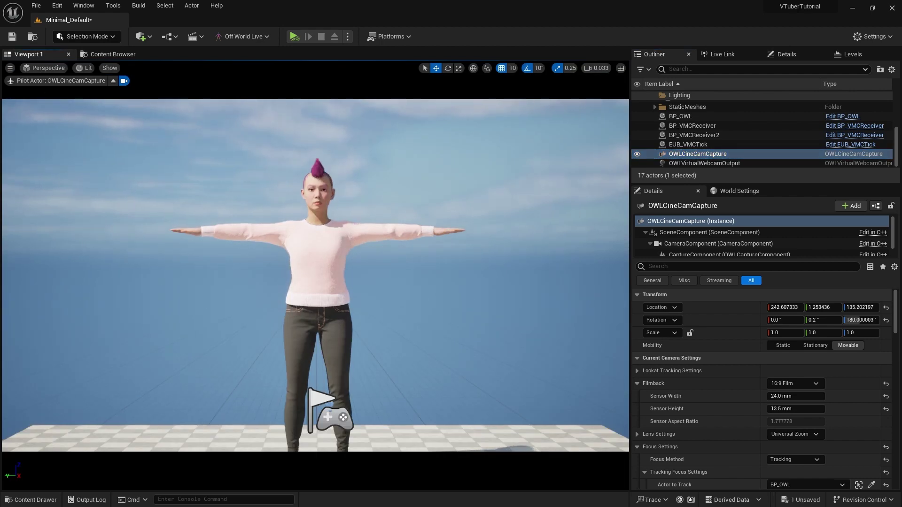
key("w")
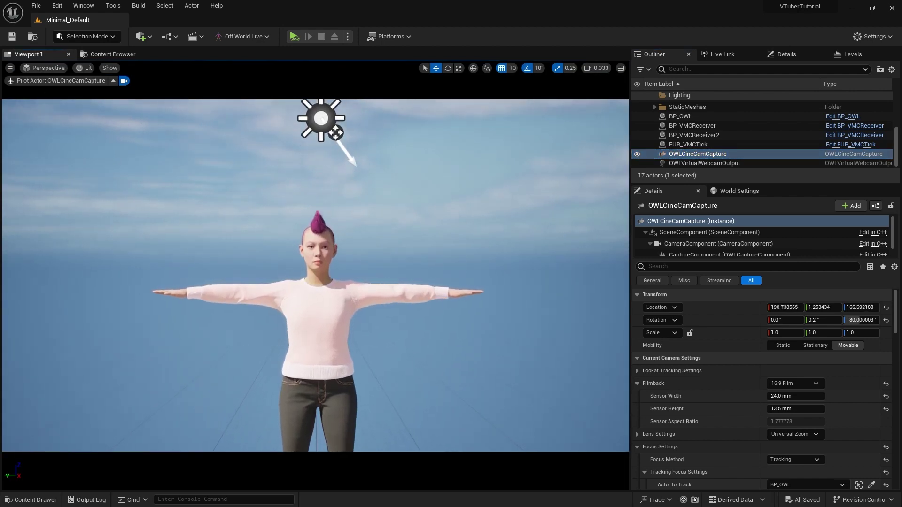
key("w")
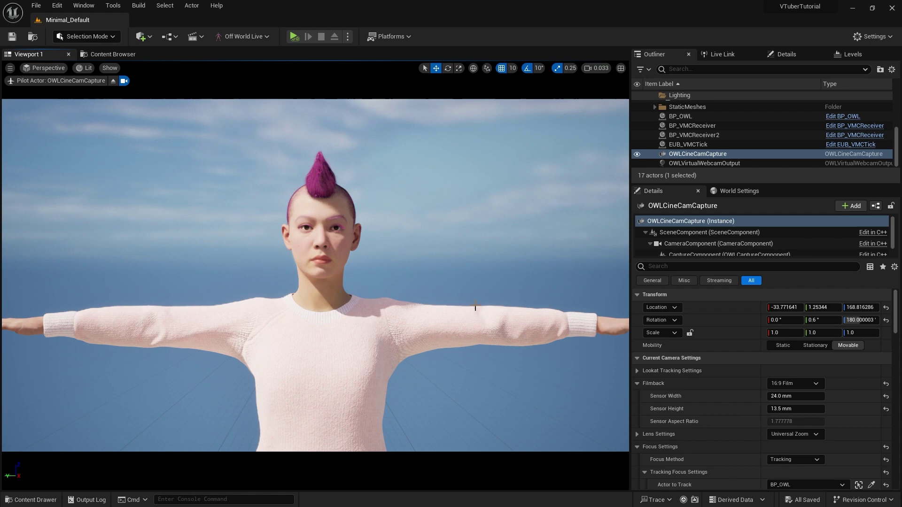
key("w")
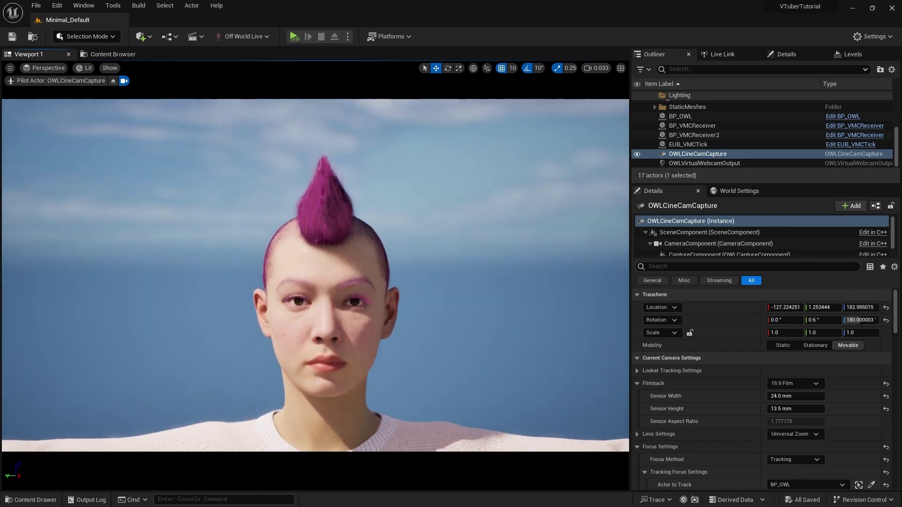
key("q")
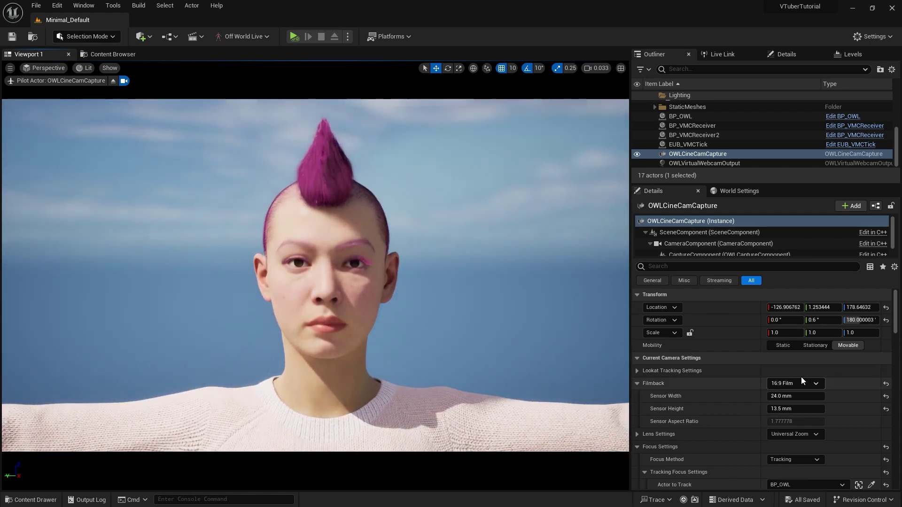
scroll(770, 388, "down", 5)
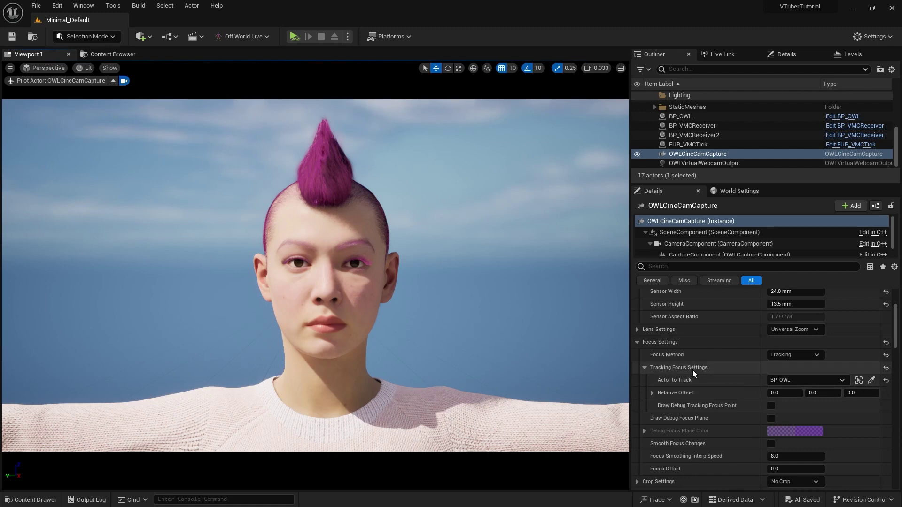
scroll(695, 365, "down", 2)
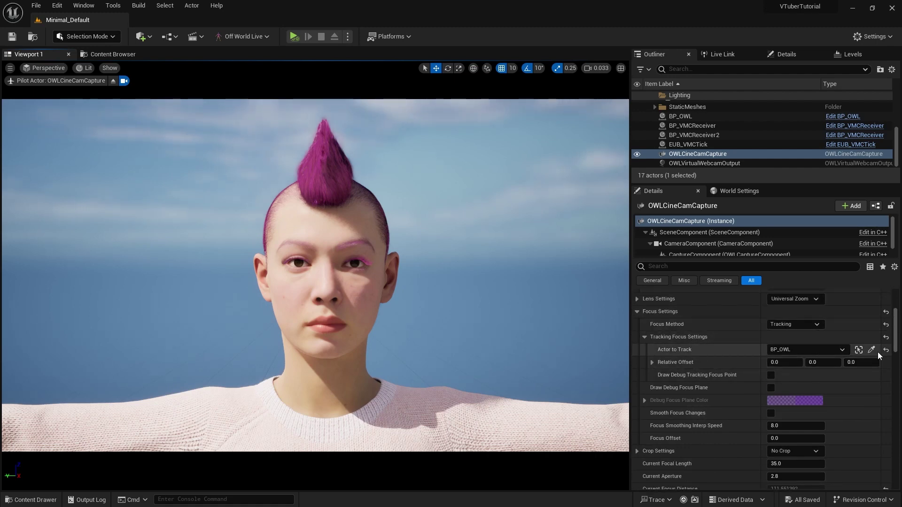
left_click(871, 349)
left_click(347, 247)
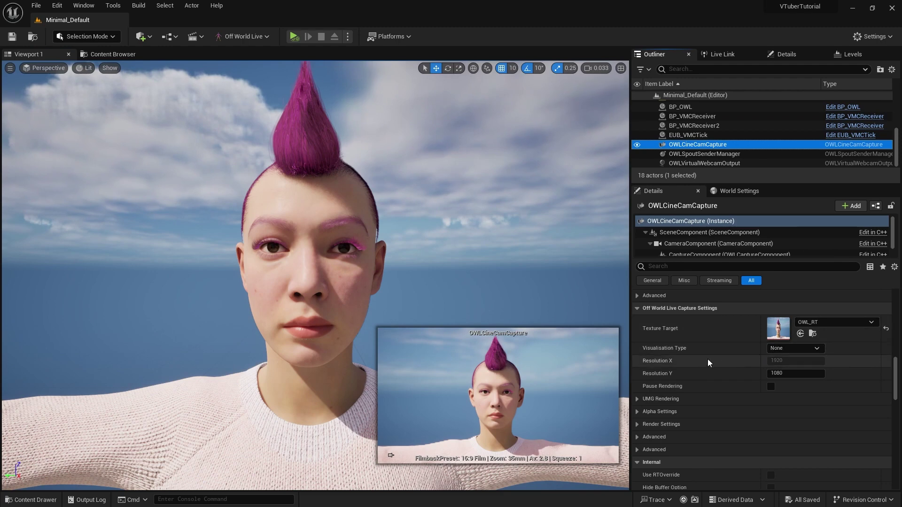
Add BP_OWL as the only Show Only Actors entry in the capture's Alpha Settings.
scroll(705, 357, "down", 2)
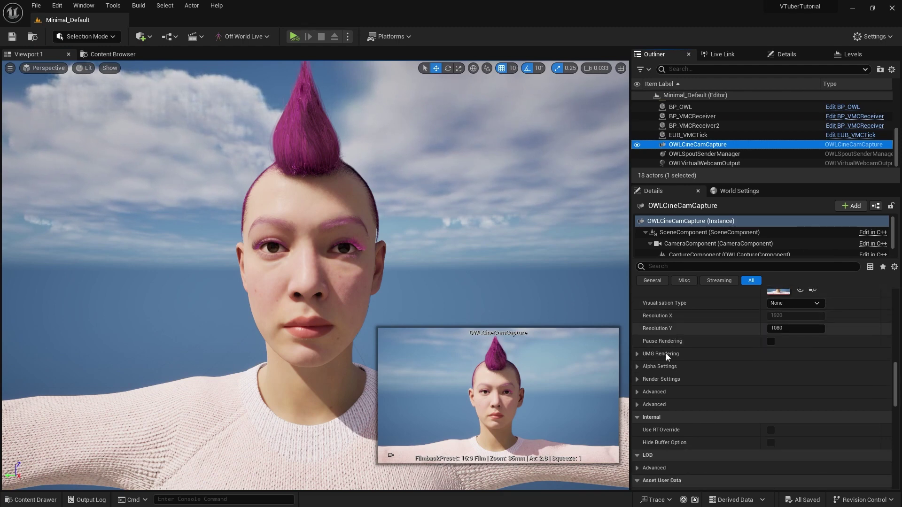
left_click(637, 367)
scroll(714, 371, "down", 3)
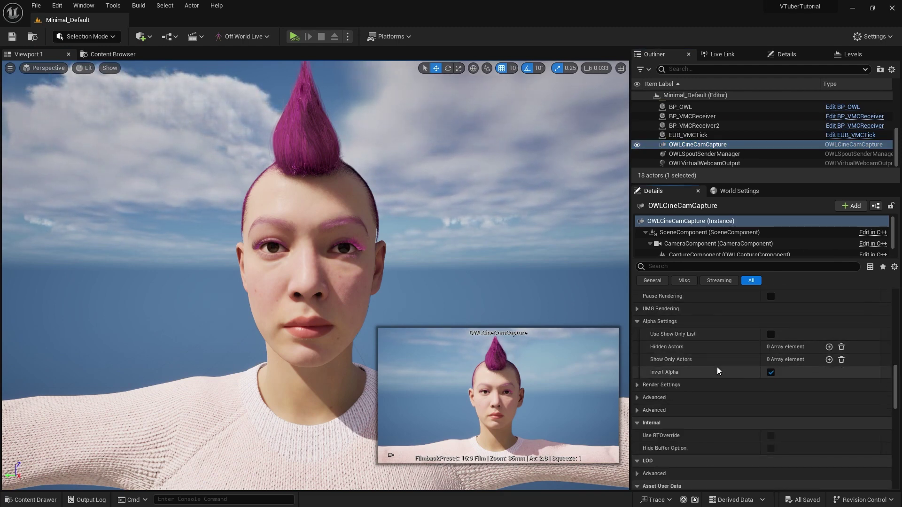
left_click(829, 360)
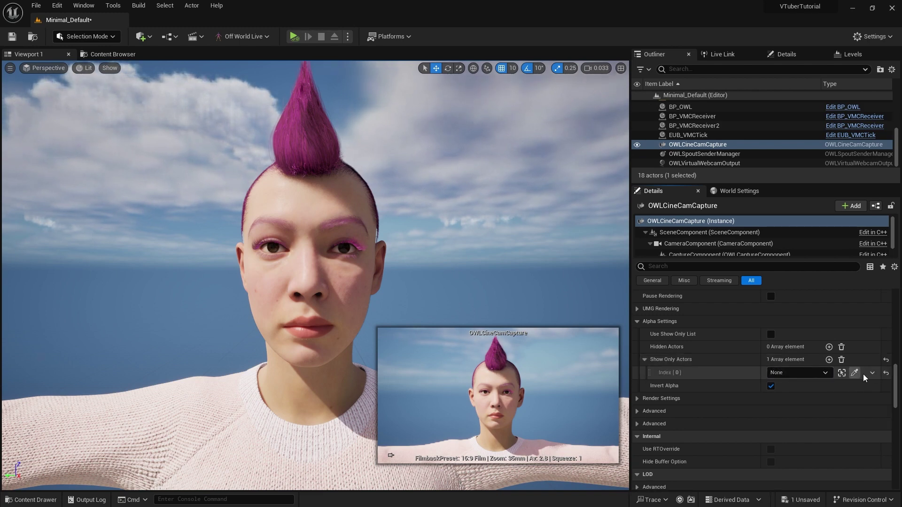
left_click(854, 373)
left_click(333, 247)
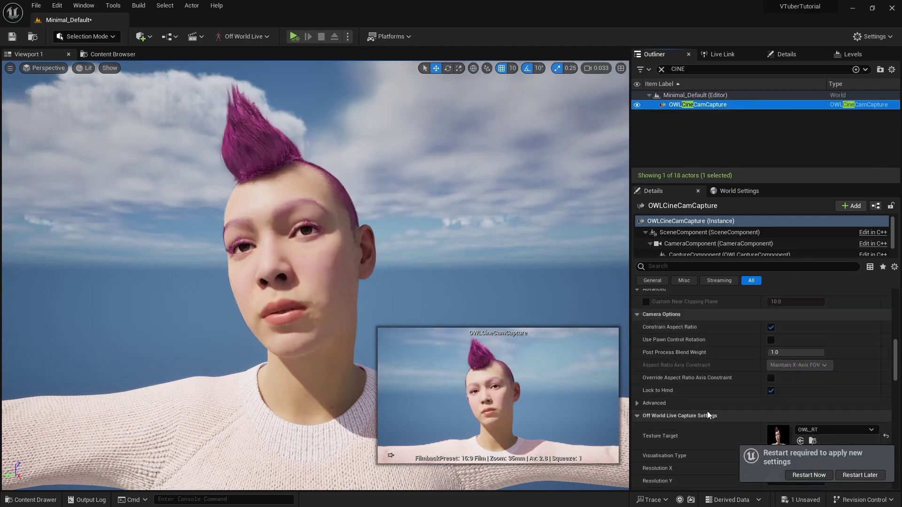
Inspect OWL_RT to confirm the character renders alone on black, then minimize the texture editor.
scroll(706, 410, "down", 2)
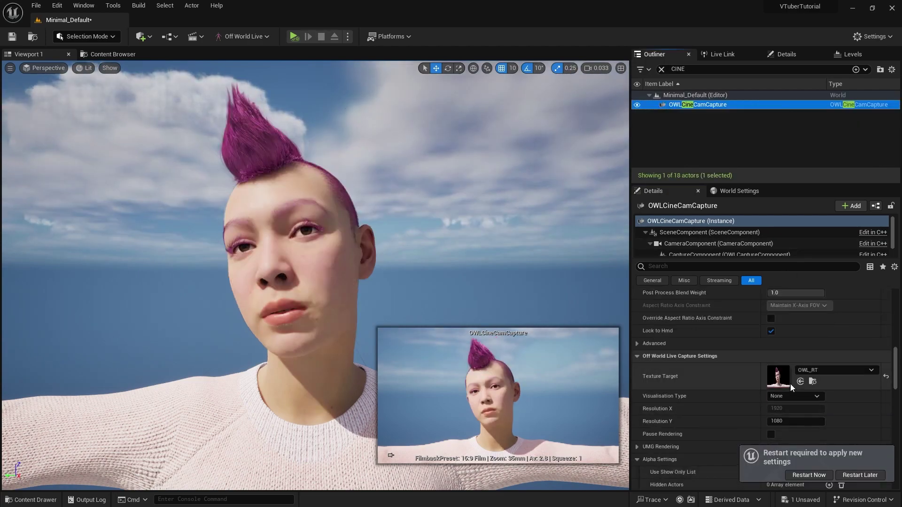
double_click(775, 376)
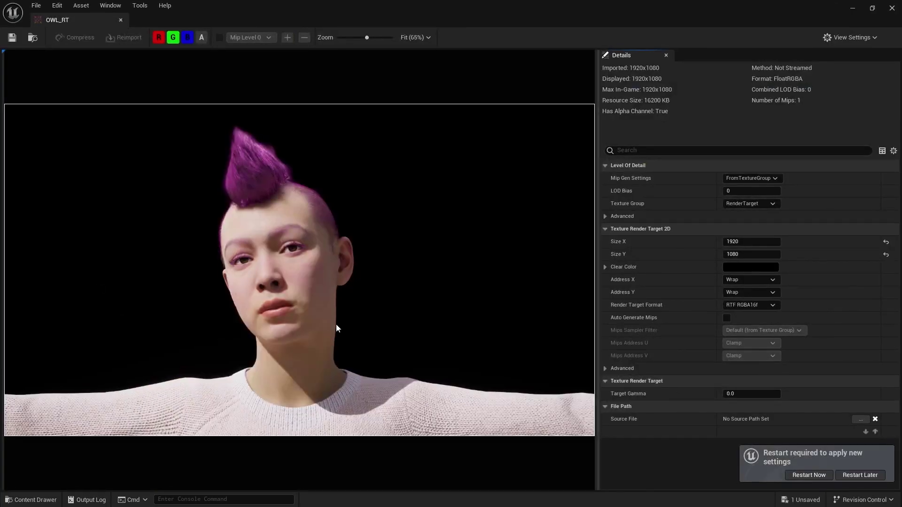
left_click(852, 8)
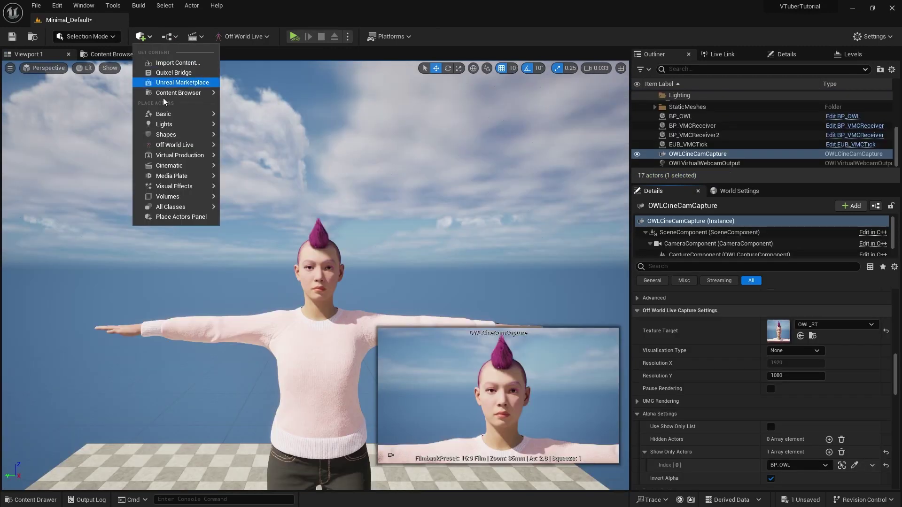
mouse_move(178, 146)
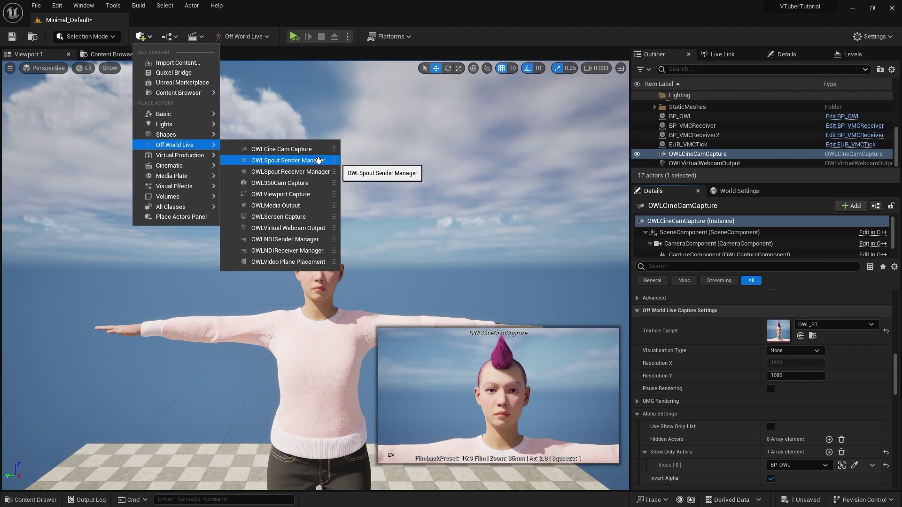
Place an OWLSpoutSenderManager and add one Spout sender whose source render target is OWL_RT.
left_click(319, 161)
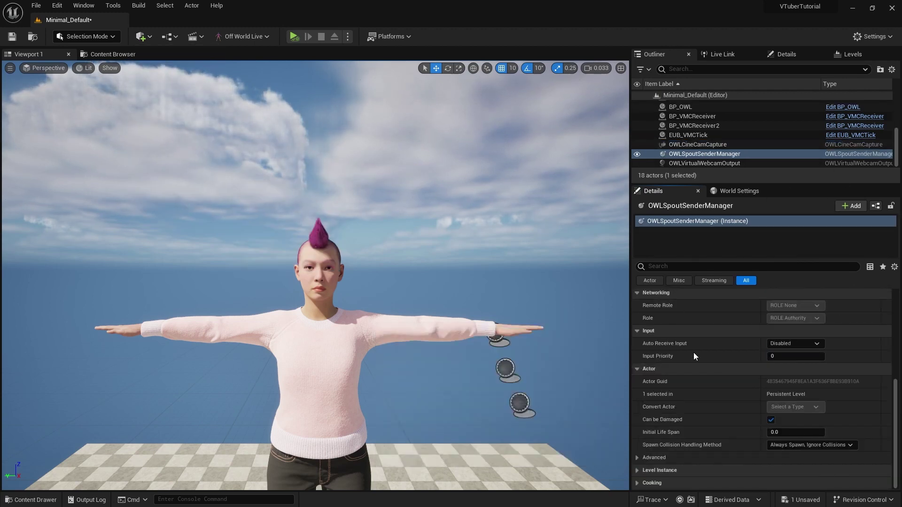
scroll(717, 349, "up", 6)
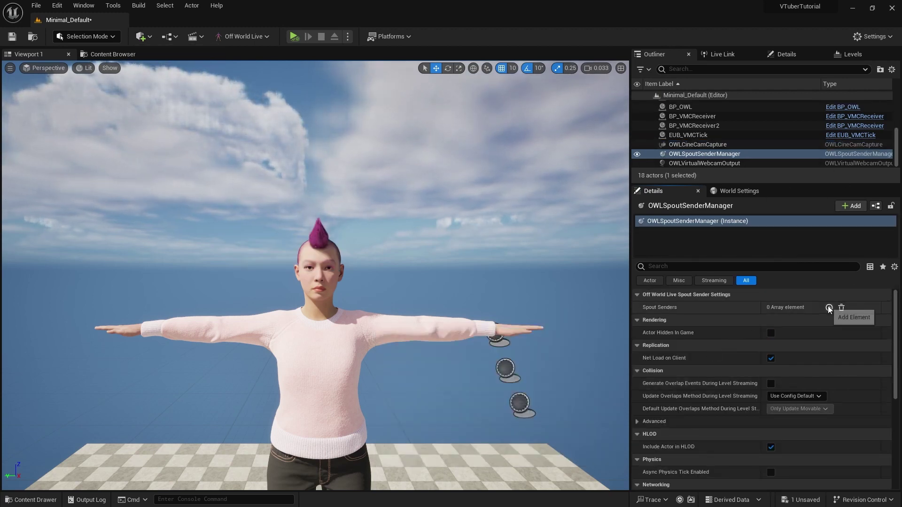
left_click(829, 307)
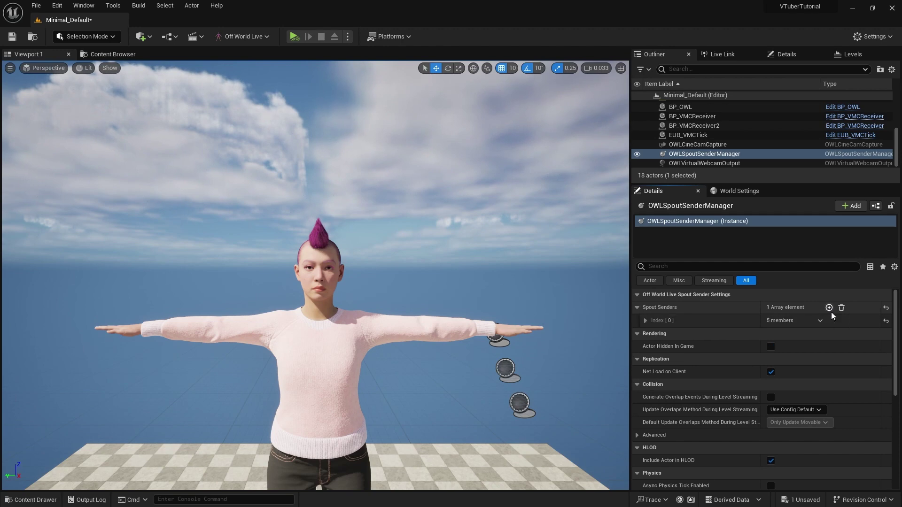
left_click(645, 321)
left_click(809, 386)
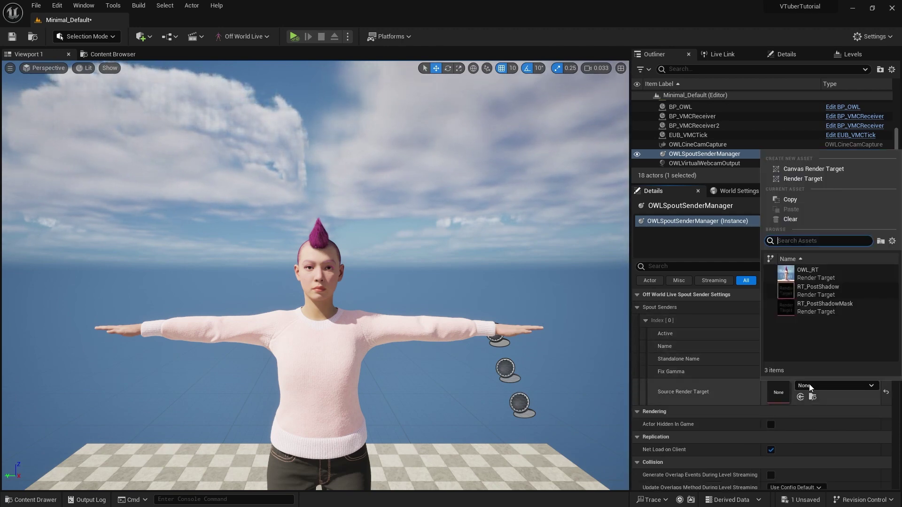
left_click(818, 273)
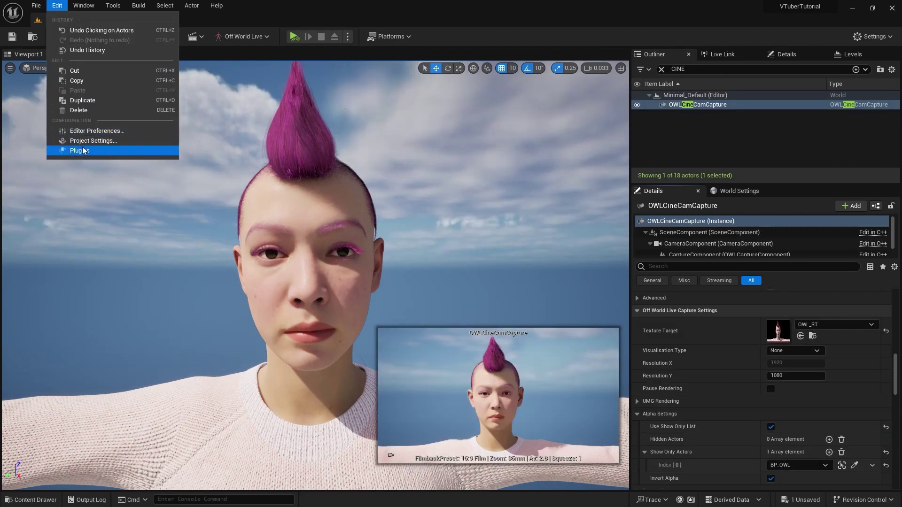
Set 'Enable alpha channel support in post processing' to 'Allow through tonemapper' in Project Settings.
left_click(88, 141)
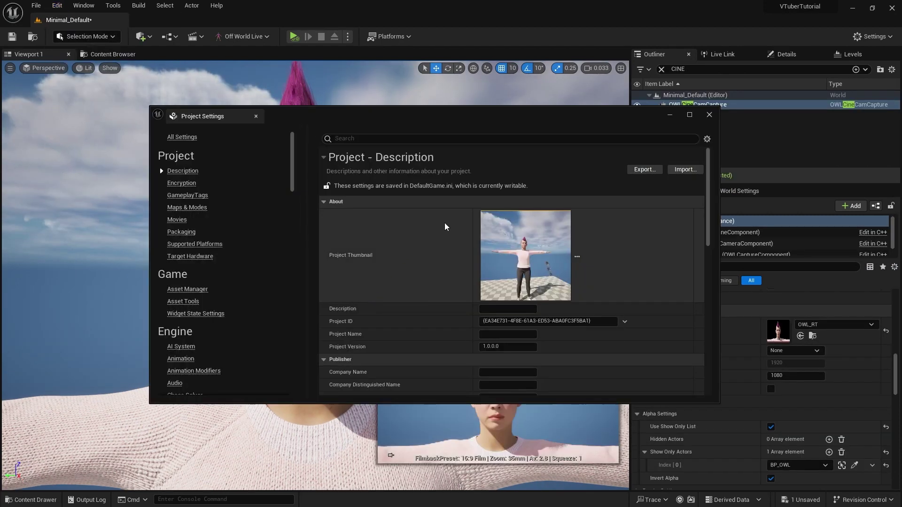
scroll(216, 336, "down", 2)
scroll(216, 336, "down", 10)
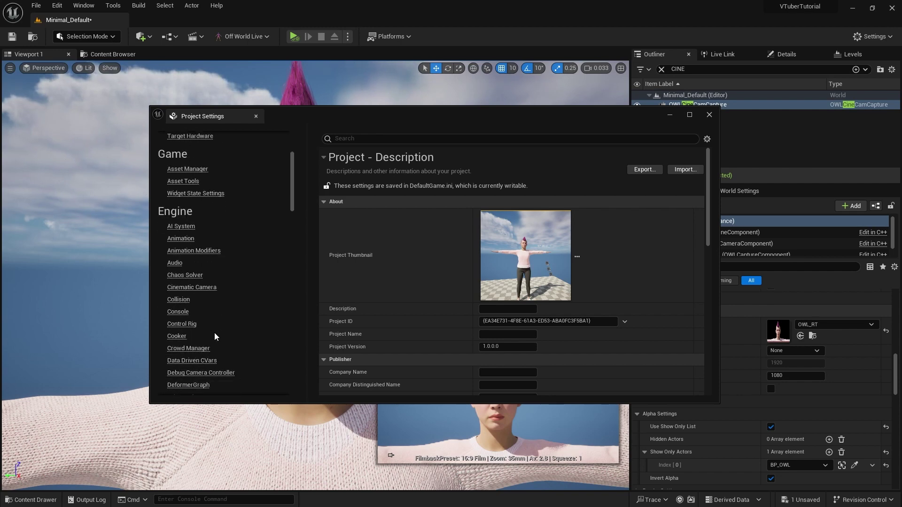
scroll(216, 341, "down", 5)
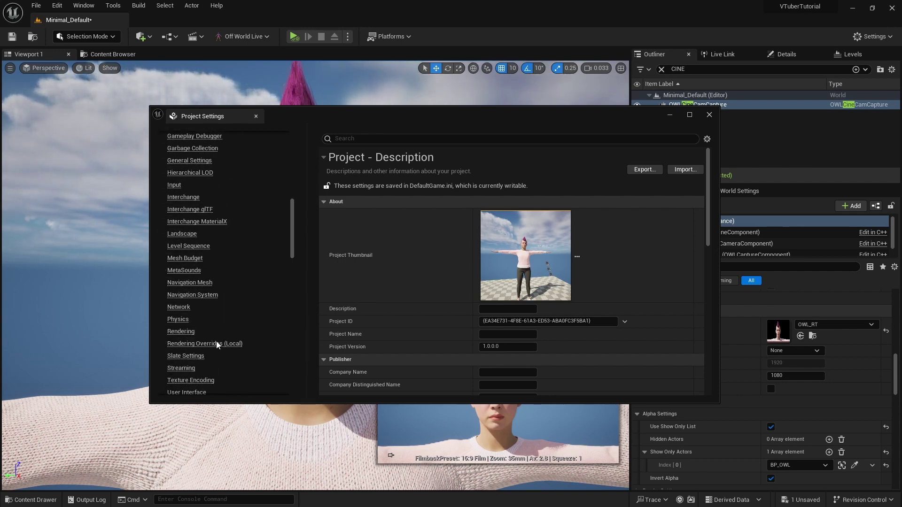
left_click(390, 137)
type("alpha")
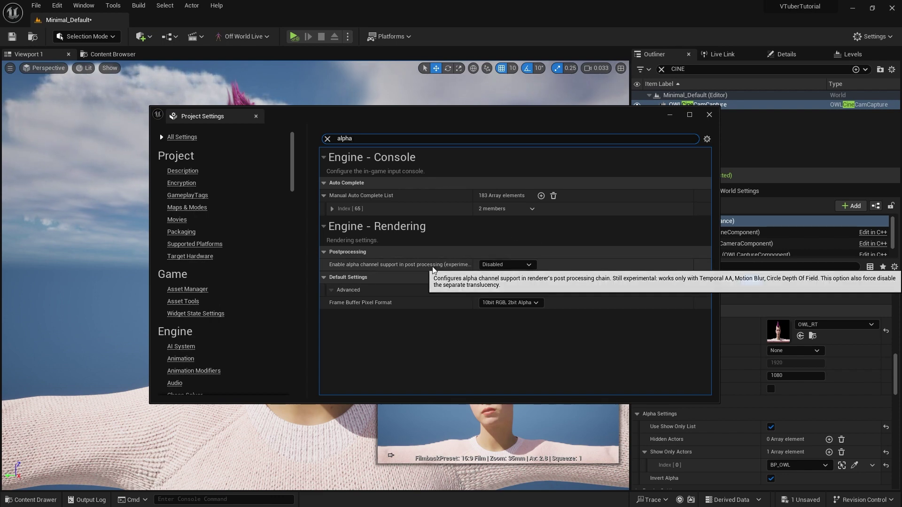
left_click(531, 266)
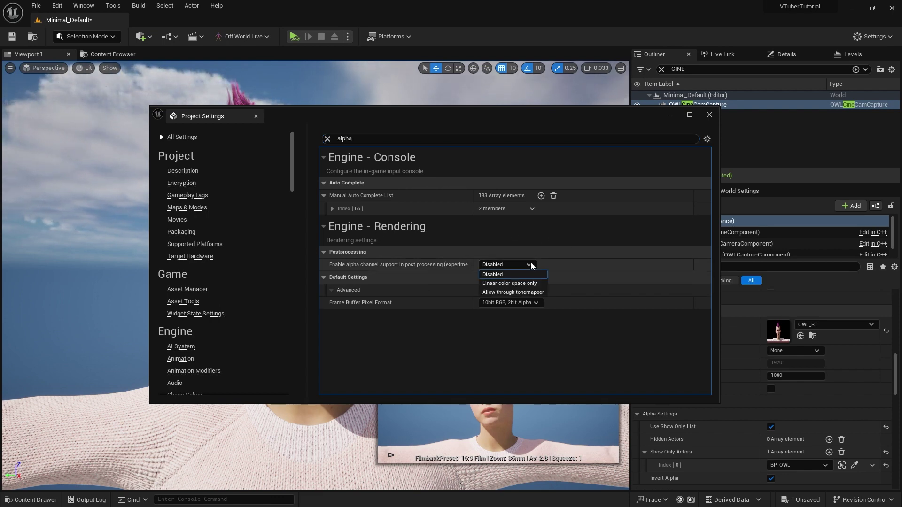
left_click(525, 287)
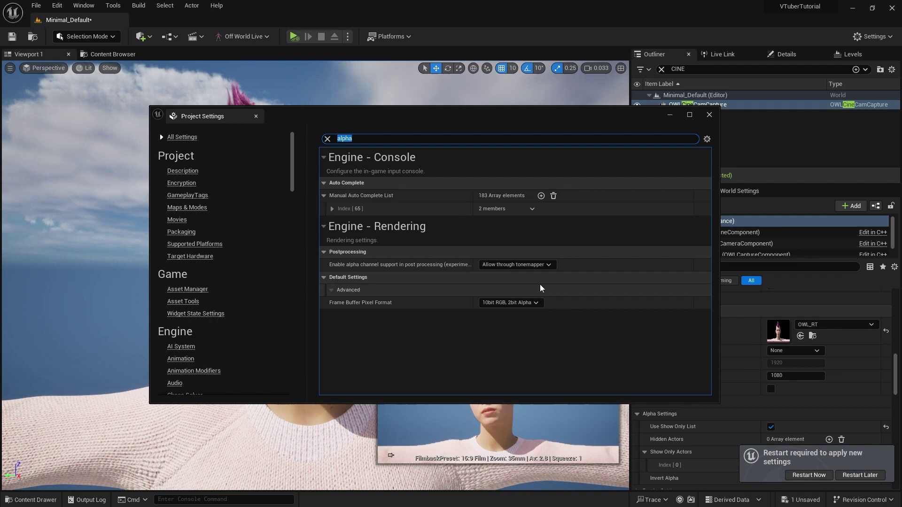
left_click(771, 382)
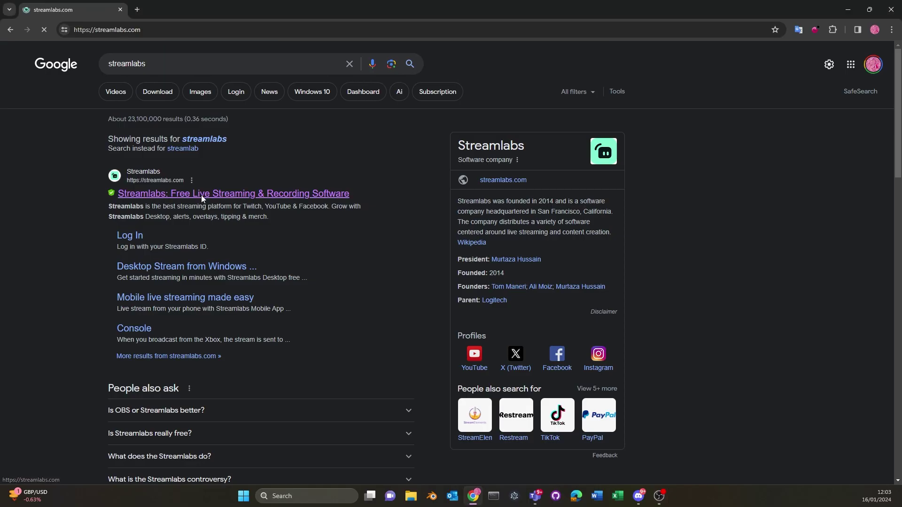
Download Streamlabs Desktop and choose Live Streaming as its intended use.
left_click(221, 193)
left_click(266, 301)
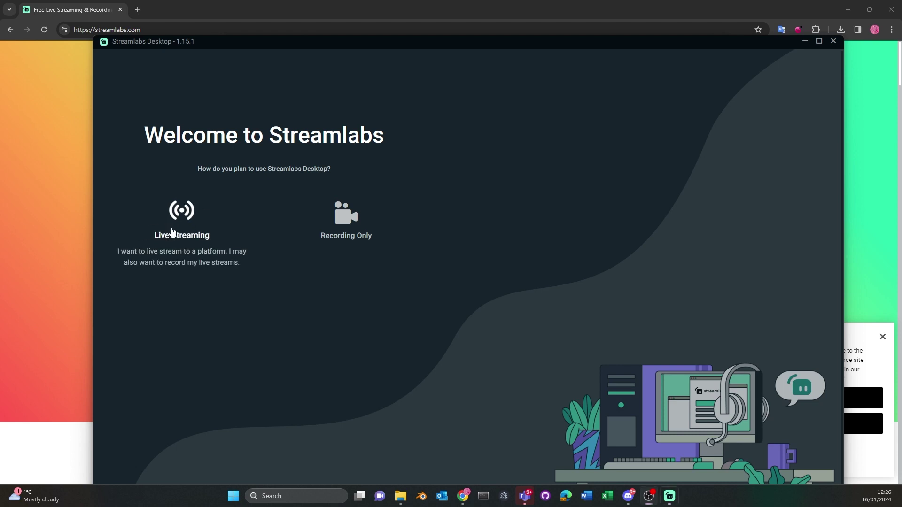
left_click(172, 232)
left_click(279, 326)
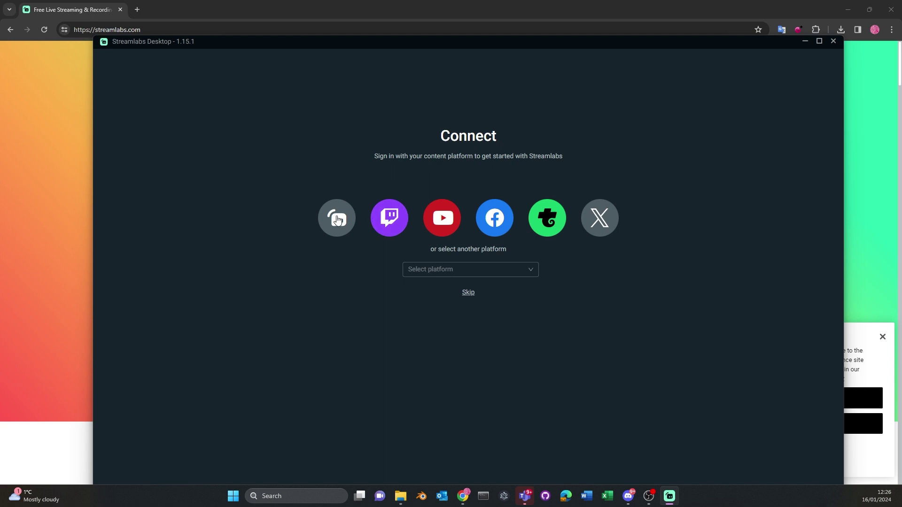
Sign in with Twitch and authorize Streamlabs to access the account.
left_click(392, 224)
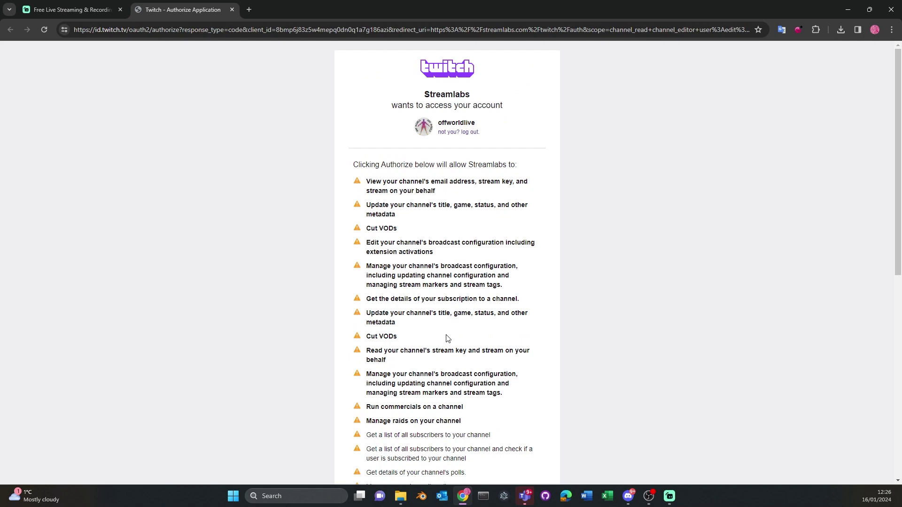
scroll(447, 338, "down", 8)
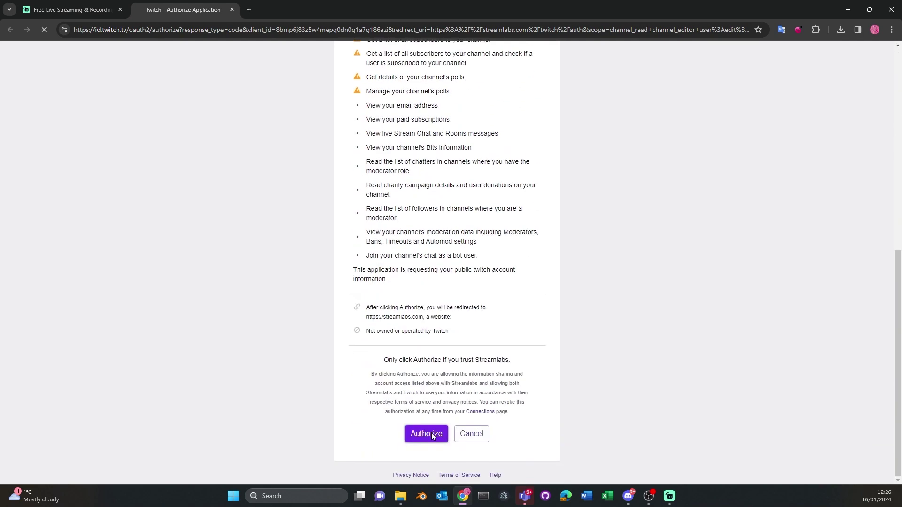
left_click(431, 434)
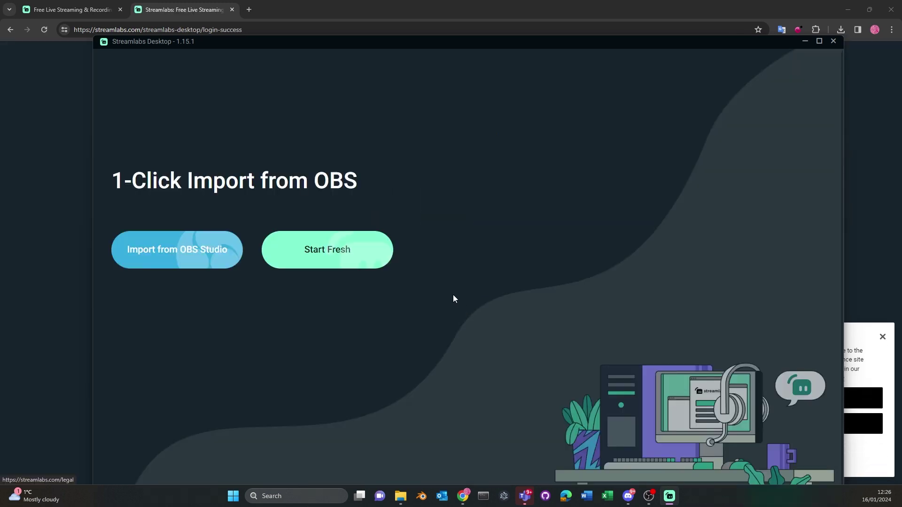
Start a fresh setup, keeping no visual preset and the default microphone.
left_click(337, 254)
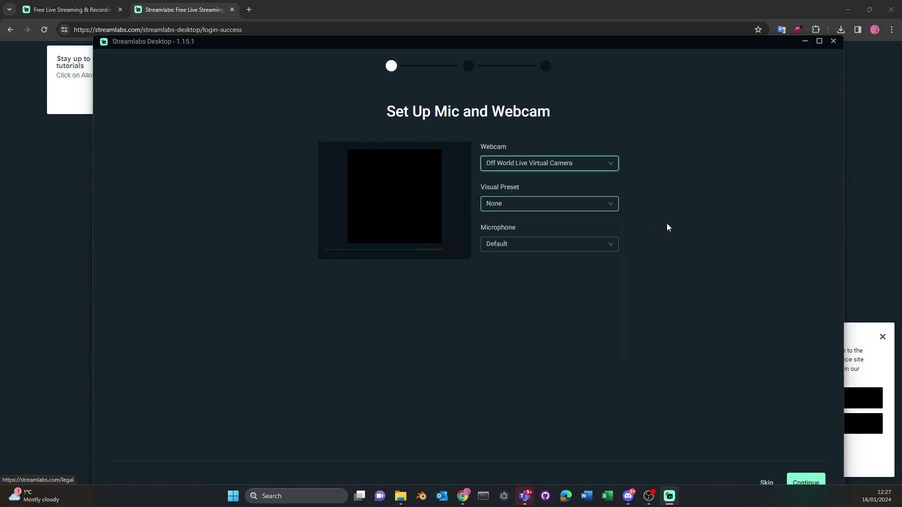
left_click(566, 204)
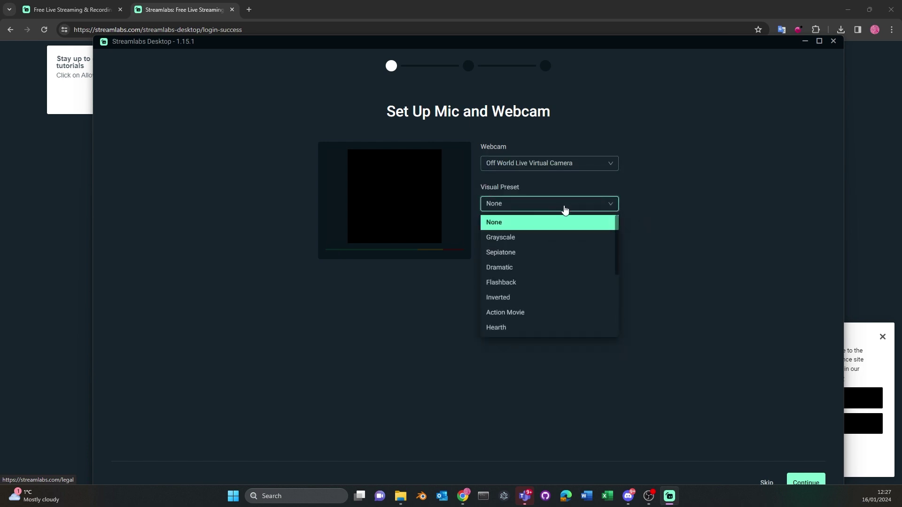
left_click(723, 288)
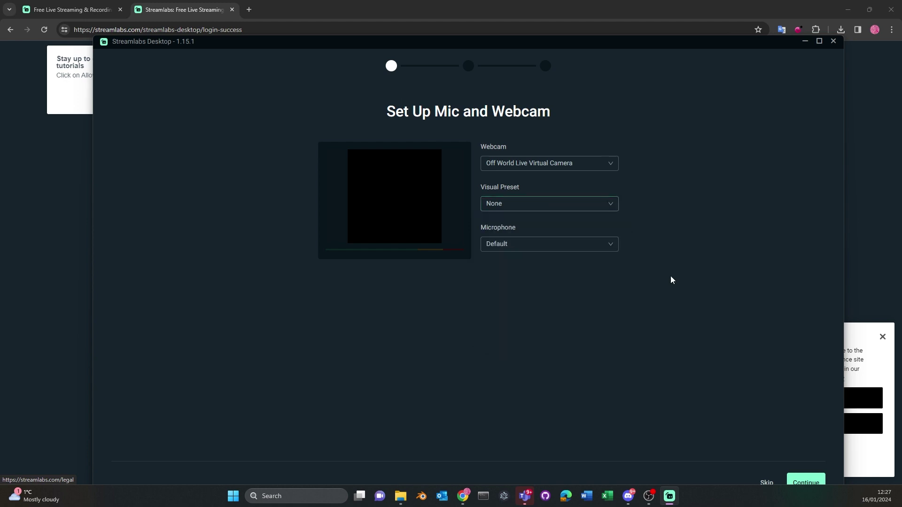
left_click(569, 246)
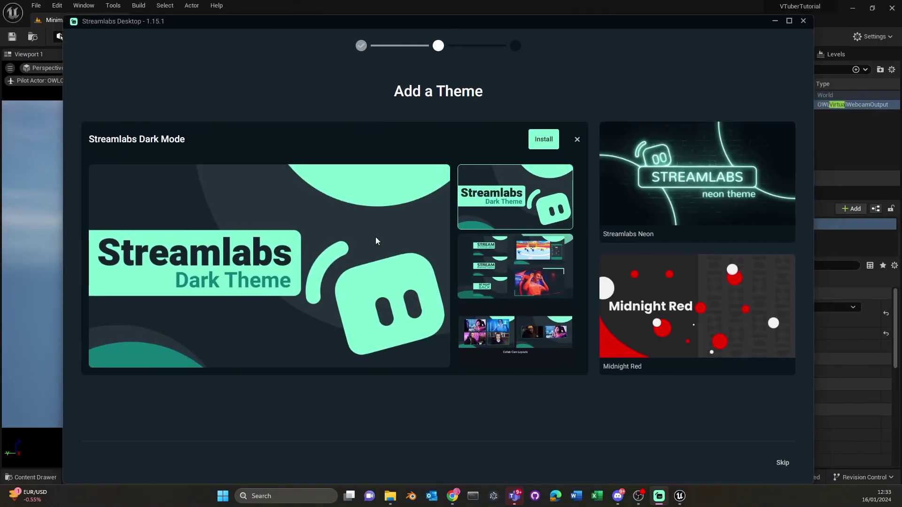
Install the Streamlabs Dark Mode theme and pick the free Starter plan.
left_click(577, 139)
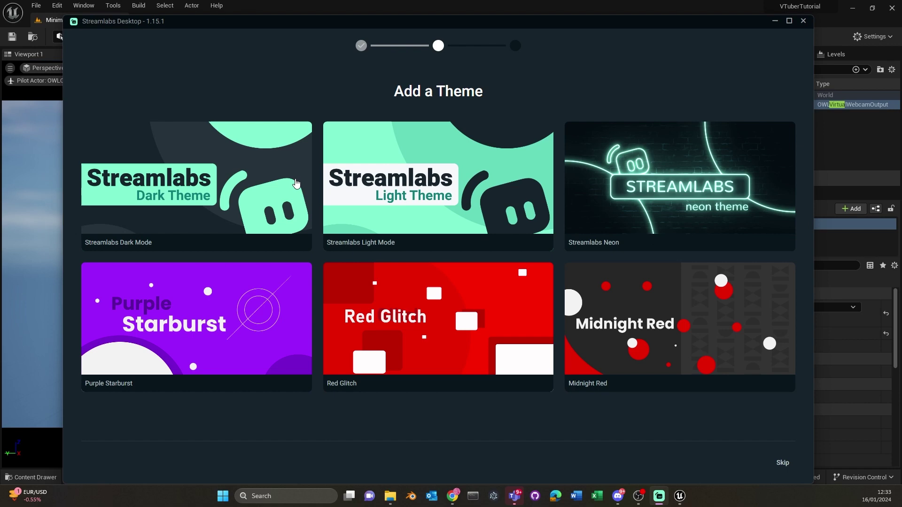
left_click(517, 179)
left_click(544, 137)
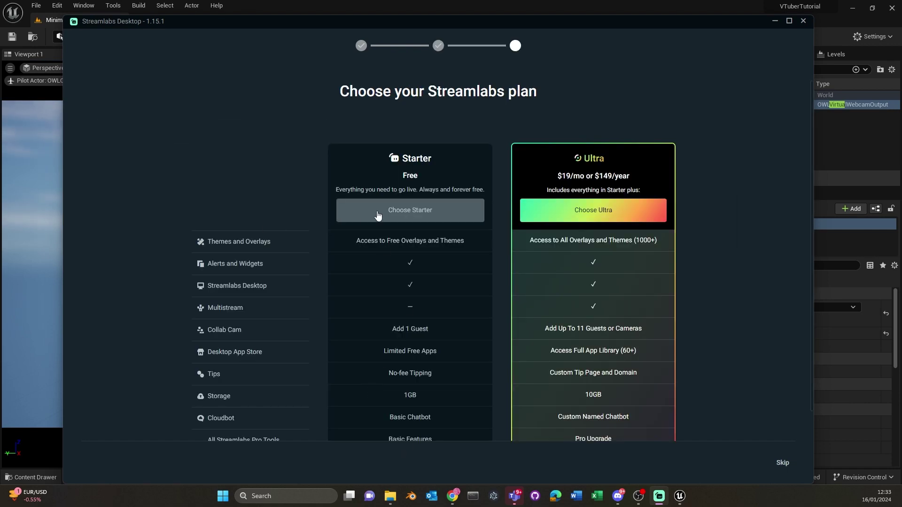
left_click(377, 215)
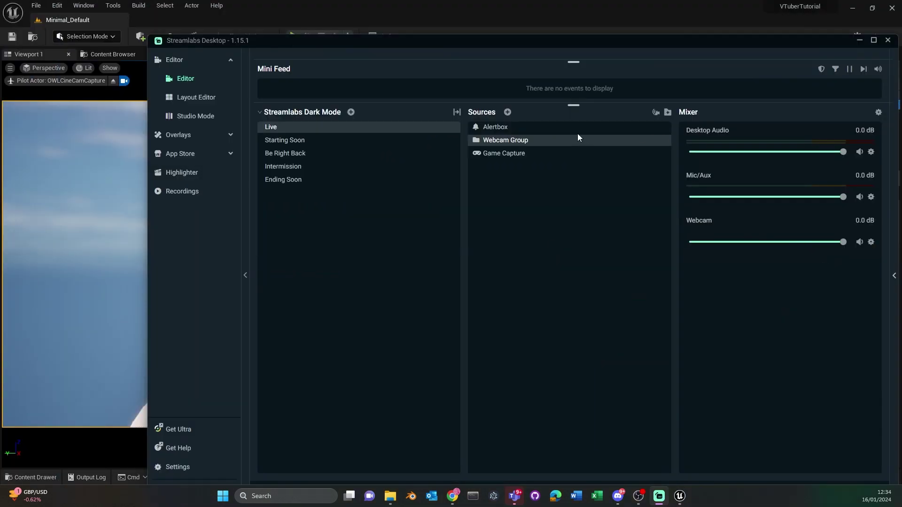
Add a Spout2 capture (Vtube support) source named 'Spout2 capture' to the Live scene.
left_click(508, 112)
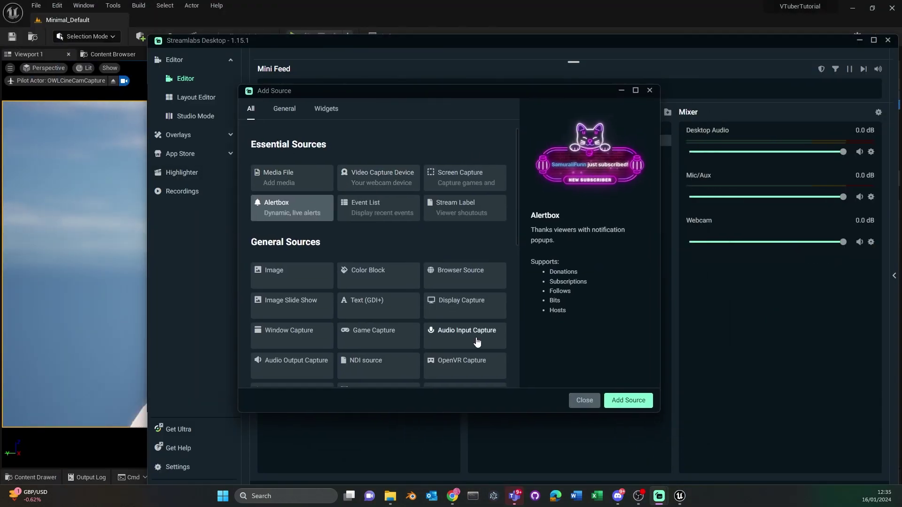
scroll(430, 308, "down", 3)
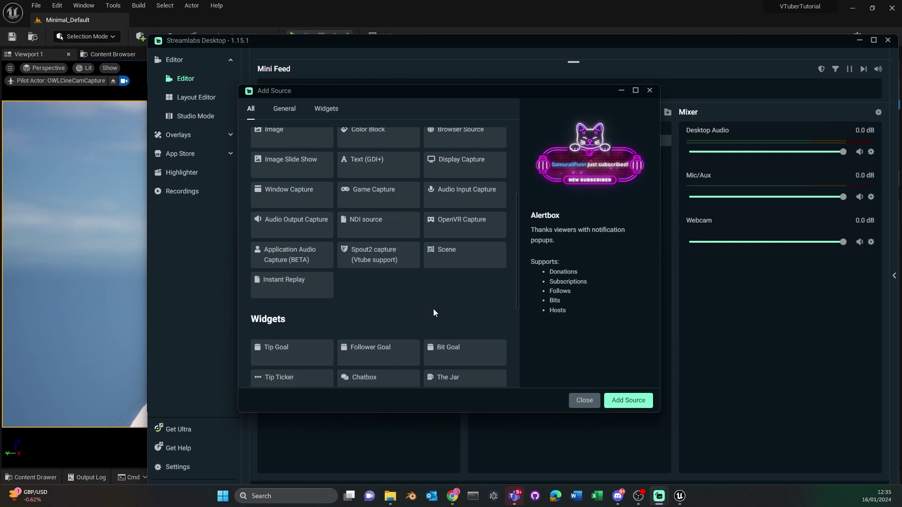
scroll(427, 312, "up", 2)
left_click(390, 323)
left_click(629, 400)
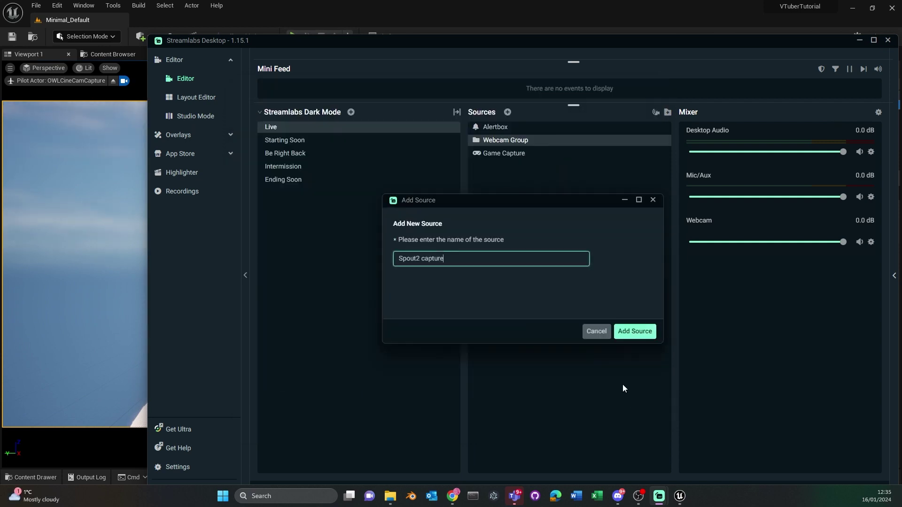
left_click(635, 332)
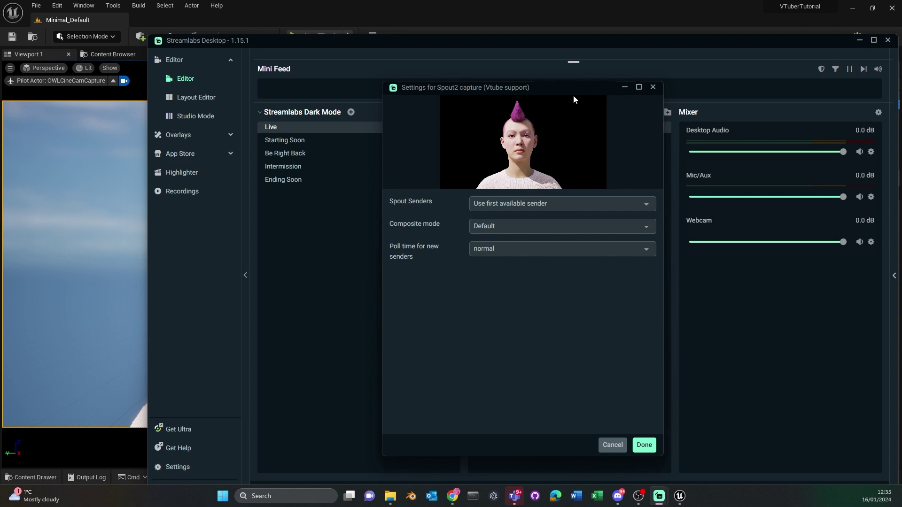
left_click(643, 444)
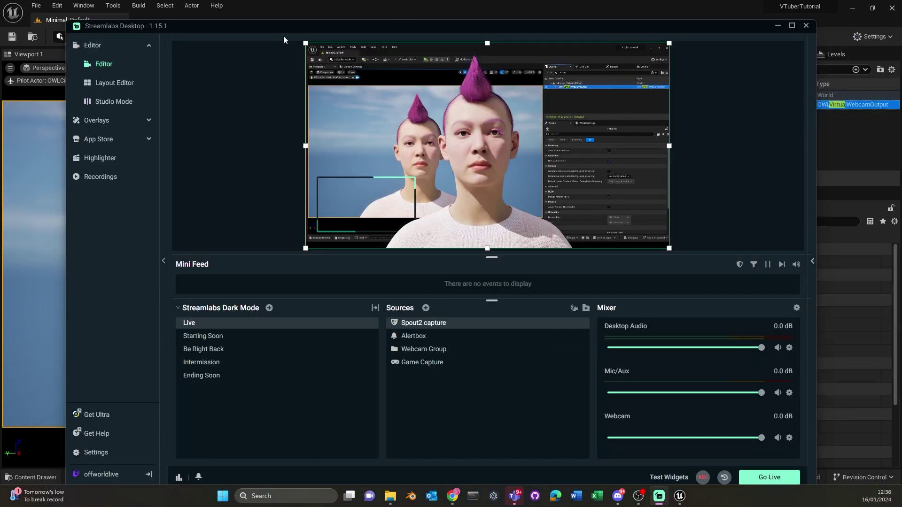
Shrink the Spout2 feed into the lower-right corner and delete the Webcam Frame source.
left_click_drag(305, 43, 482, 141)
left_click_drag(576, 190, 612, 190)
left_click(367, 202)
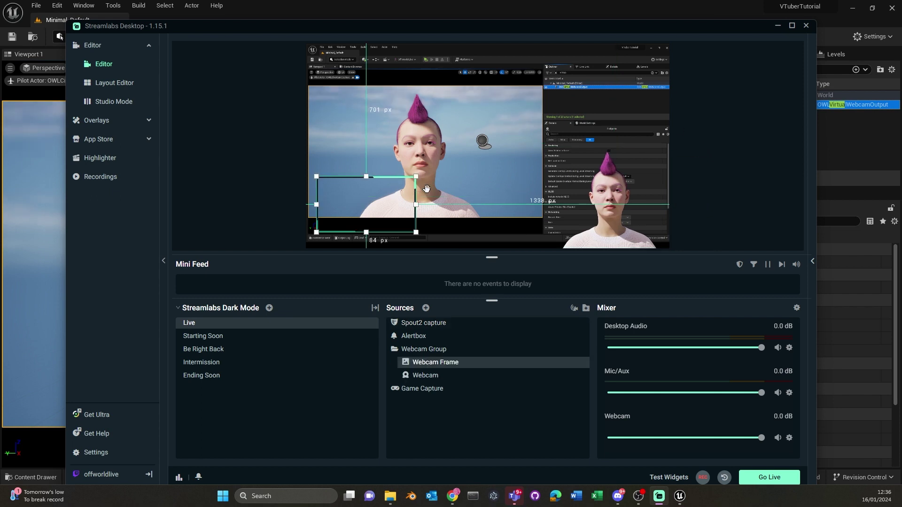
key("Delete")
left_click(475, 248)
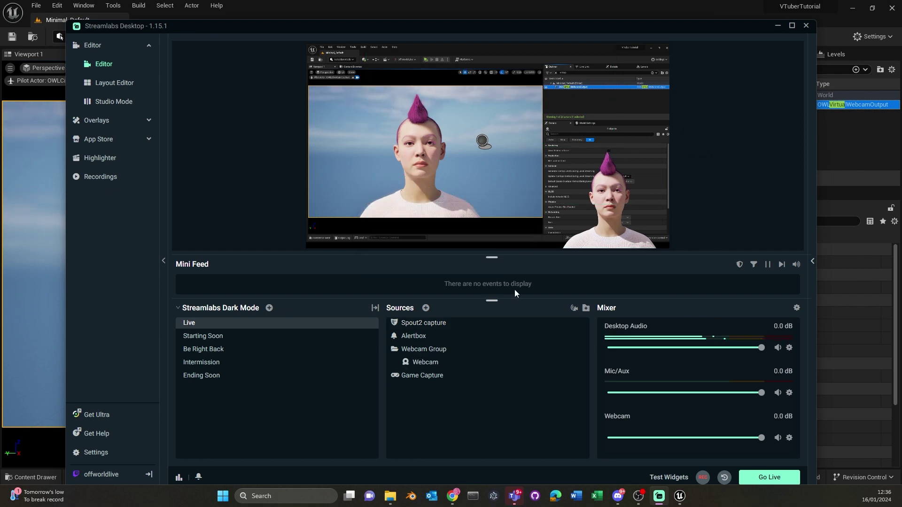
Set the Game Capture settings to capture any fullscreen application.
left_click(602, 220)
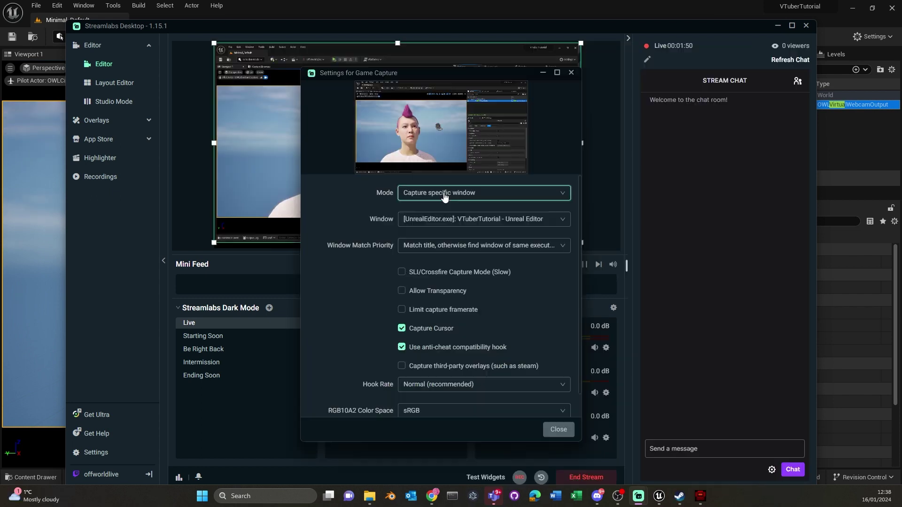
left_click(483, 192)
left_click(446, 227)
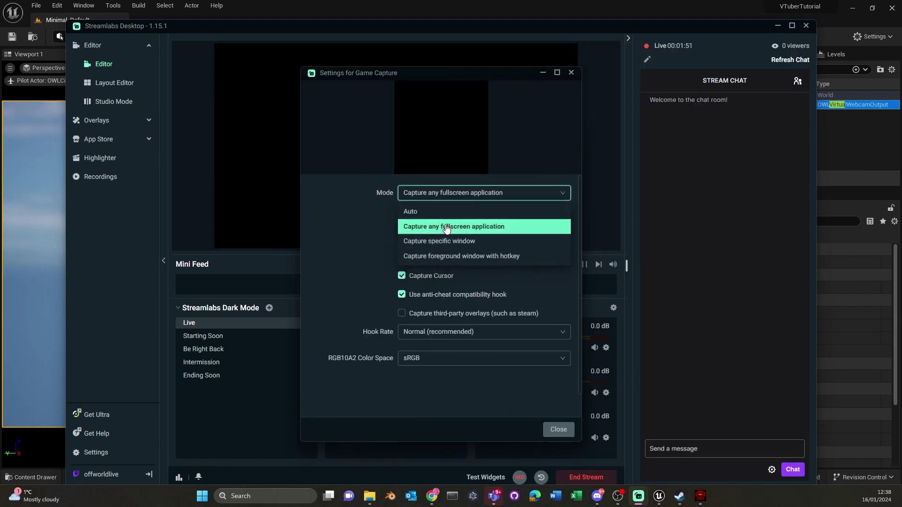
left_click(470, 195)
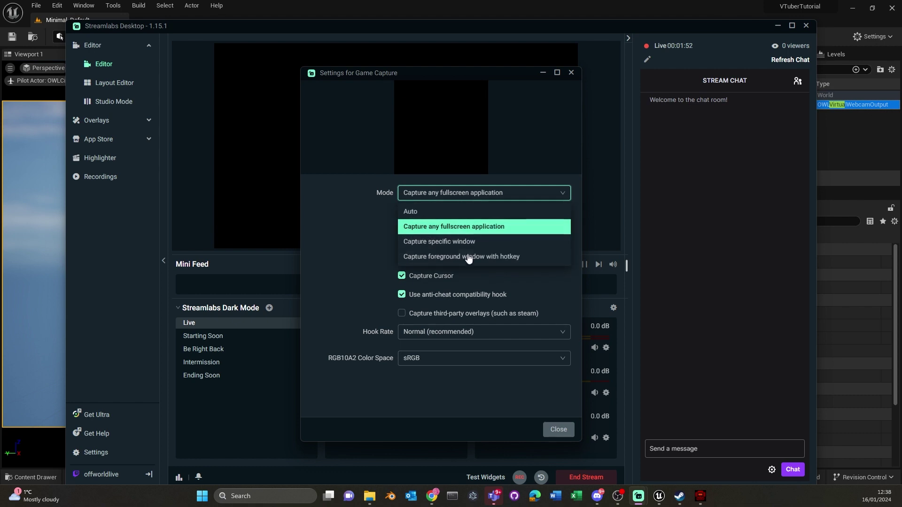
left_click(566, 436)
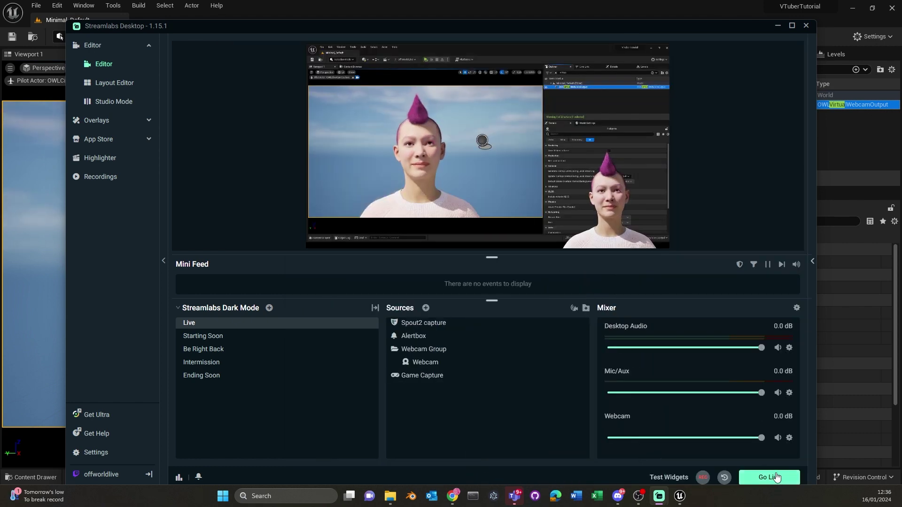
Start the Twitch stream and set Game Capture mode to Capture any fullscreen application.
left_click(774, 477)
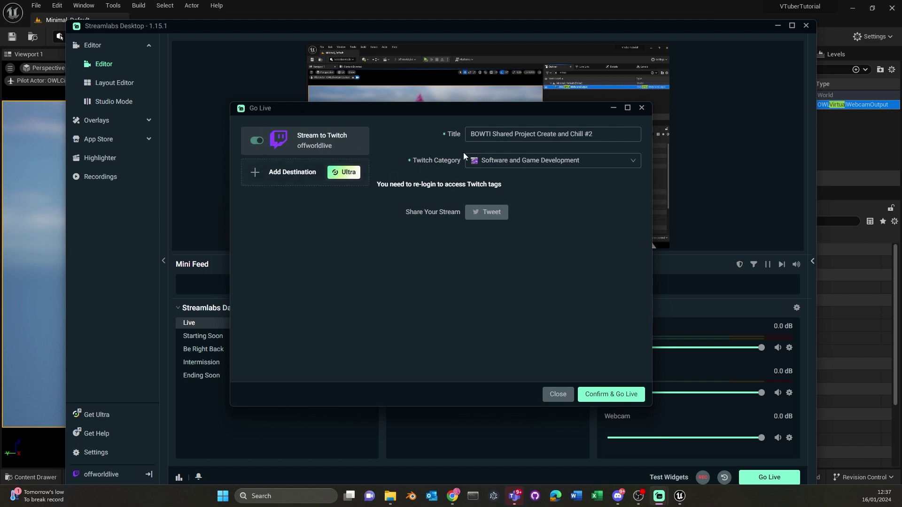
left_click(606, 394)
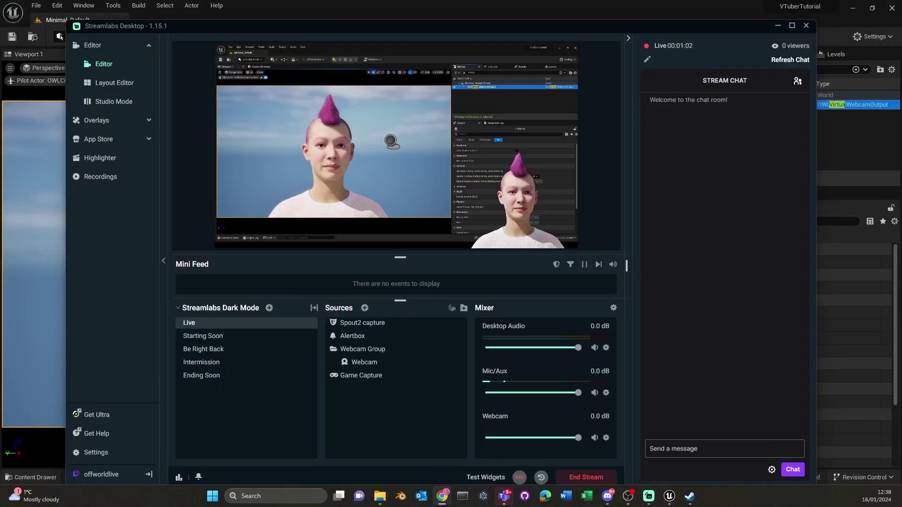
left_click(460, 379)
left_click(455, 227)
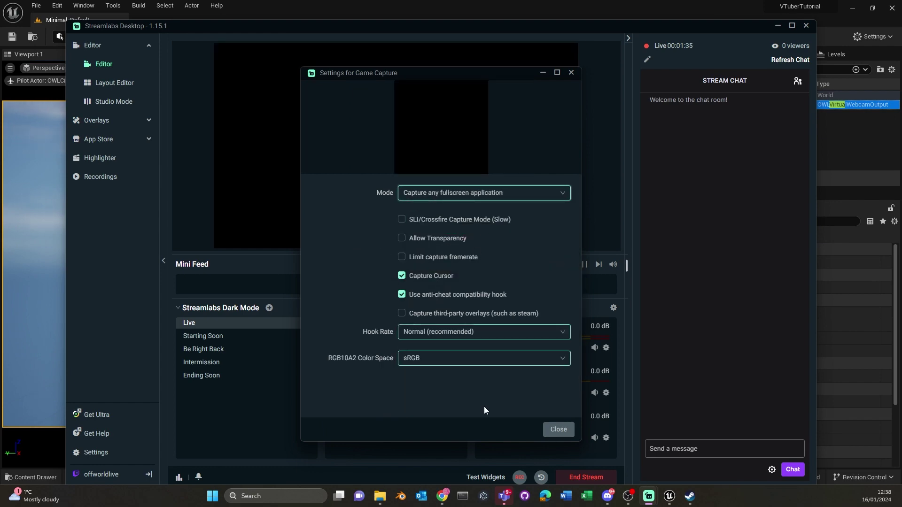